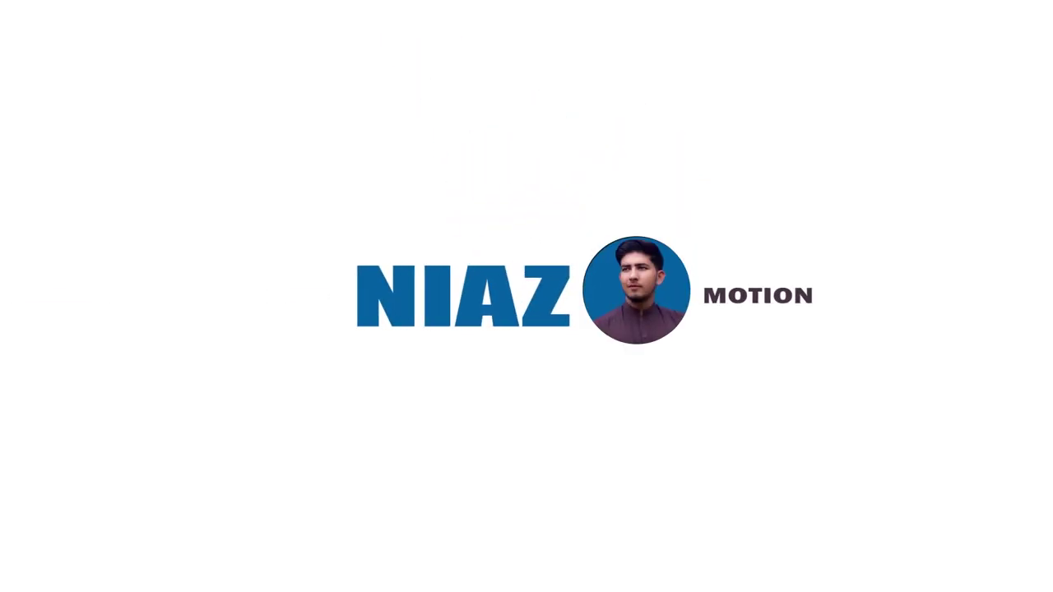
- Start previewing Comp 1's 'HOW TO MAKE CINEMATIC TEXT' animation
{"action": "key", "text": "space"}
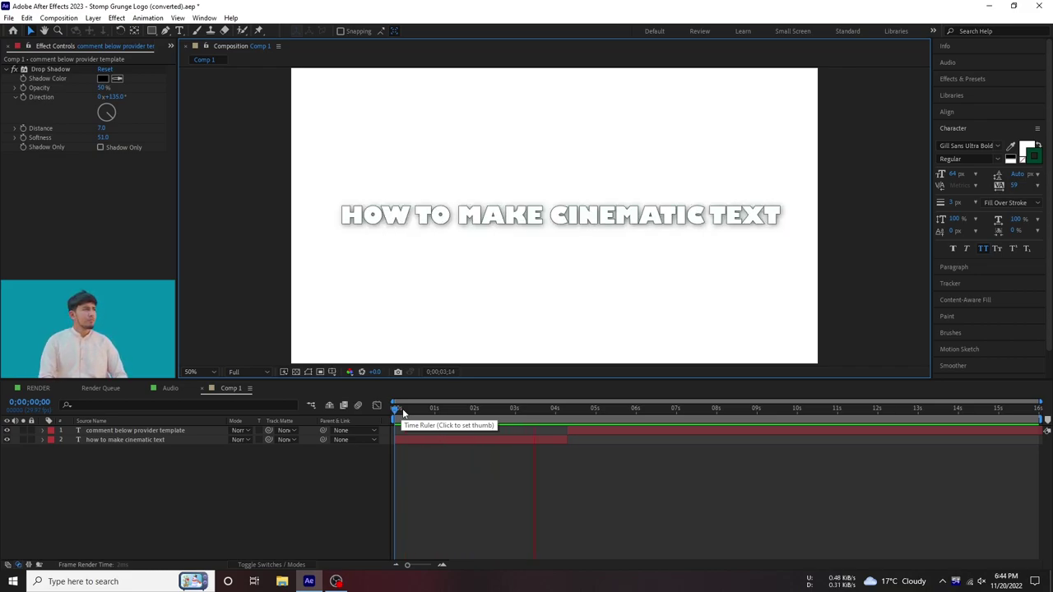
- Restart Comp 1's preview from about 4 seconds to reach 'COMMENT BELOW PROVIDER TEMPLATE'
{"action": "key", "text": "space"}
{"action": "left_click", "coordinate": [560, 411]}
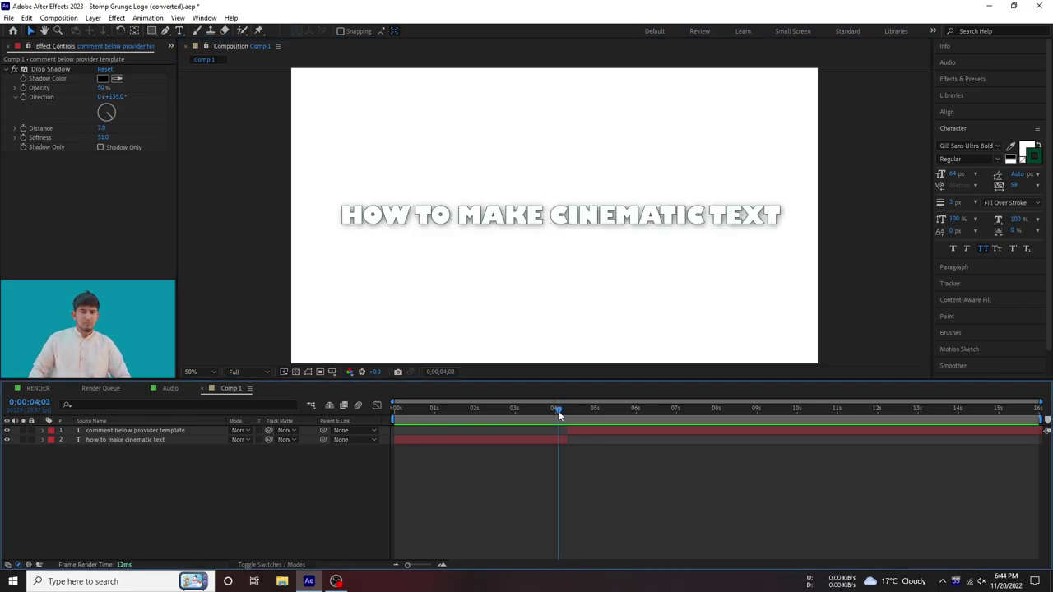
{"action": "key", "text": "space"}
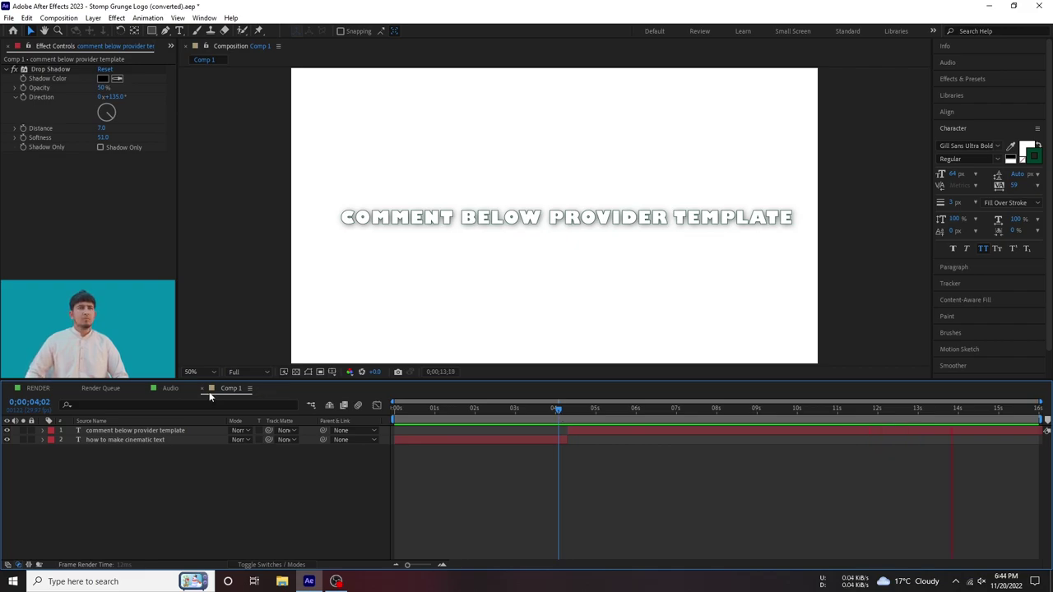
- Switch to the RENDER comp and preview the MOTION NIAZ grunge logo animation from the start
{"action": "left_click", "coordinate": [170, 389]}
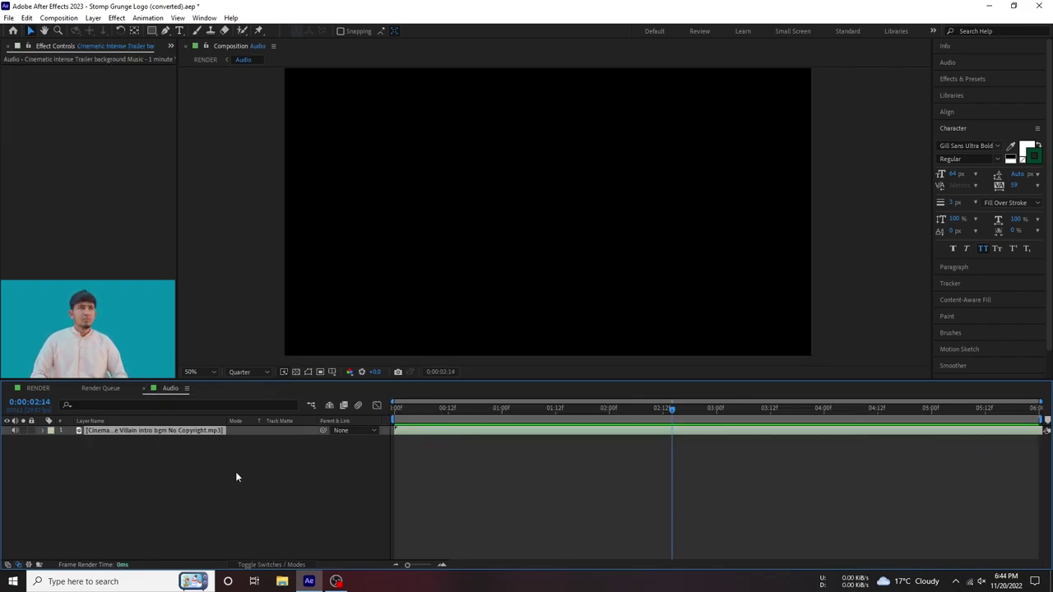
{"action": "left_click", "coordinate": [403, 409]}
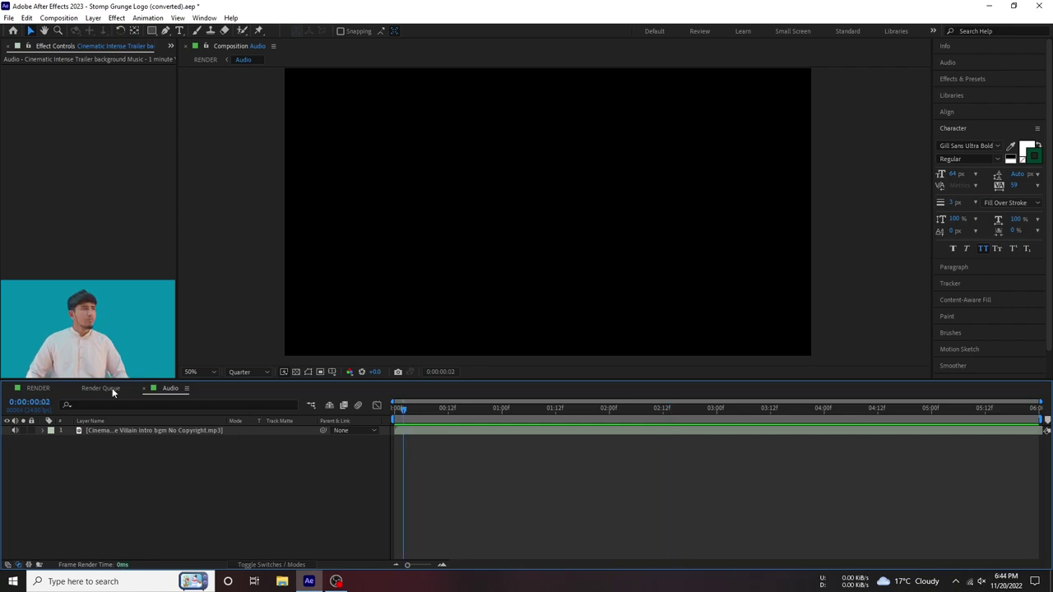
{"action": "left_click", "coordinate": [37, 389]}
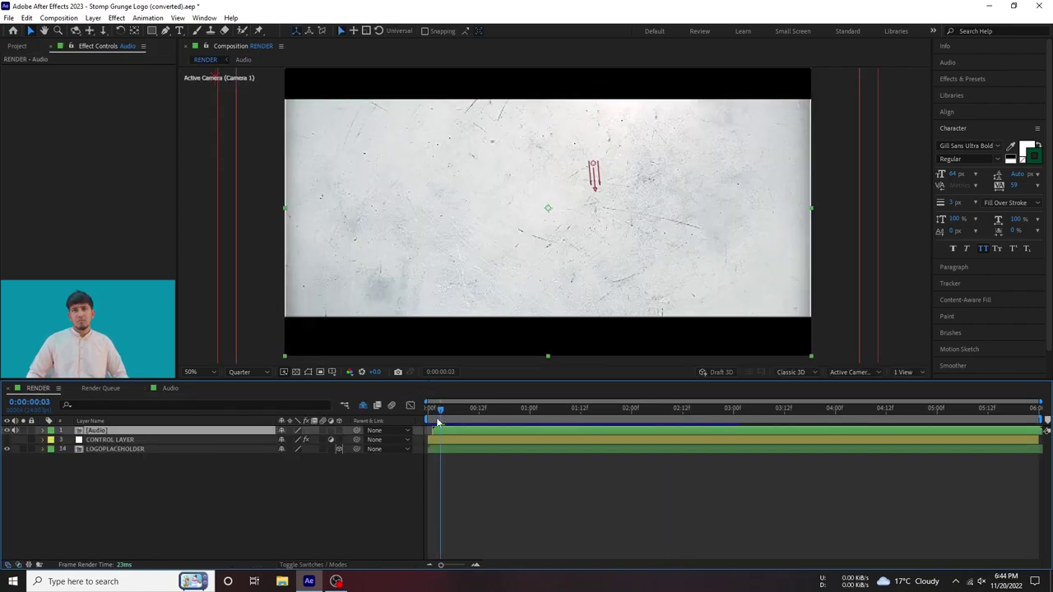
{"action": "left_click_drag", "start_coordinate": [436, 427], "coordinate": [523, 428]}
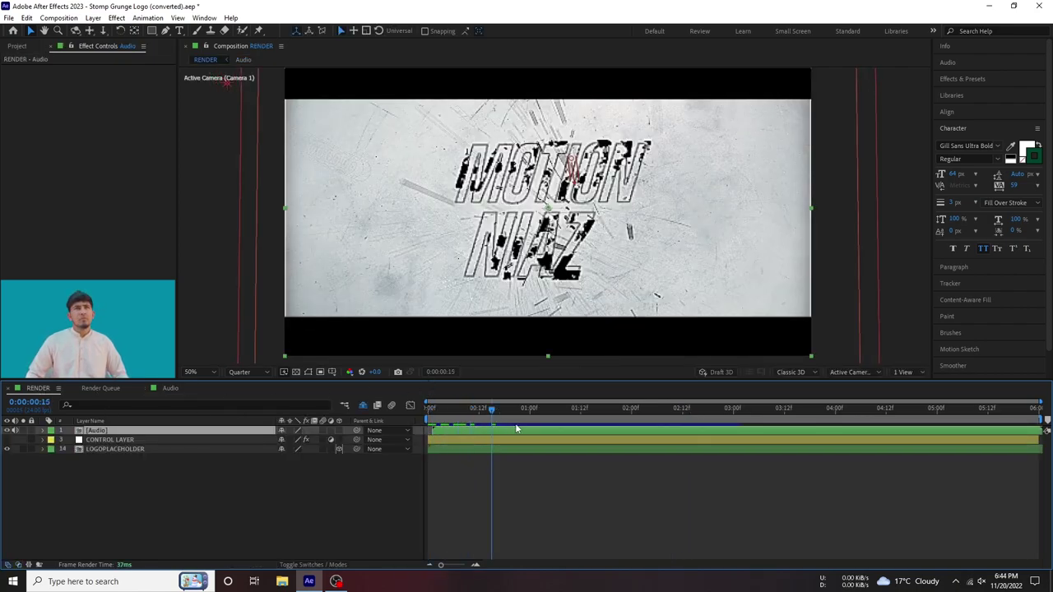
{"action": "key", "text": "space"}
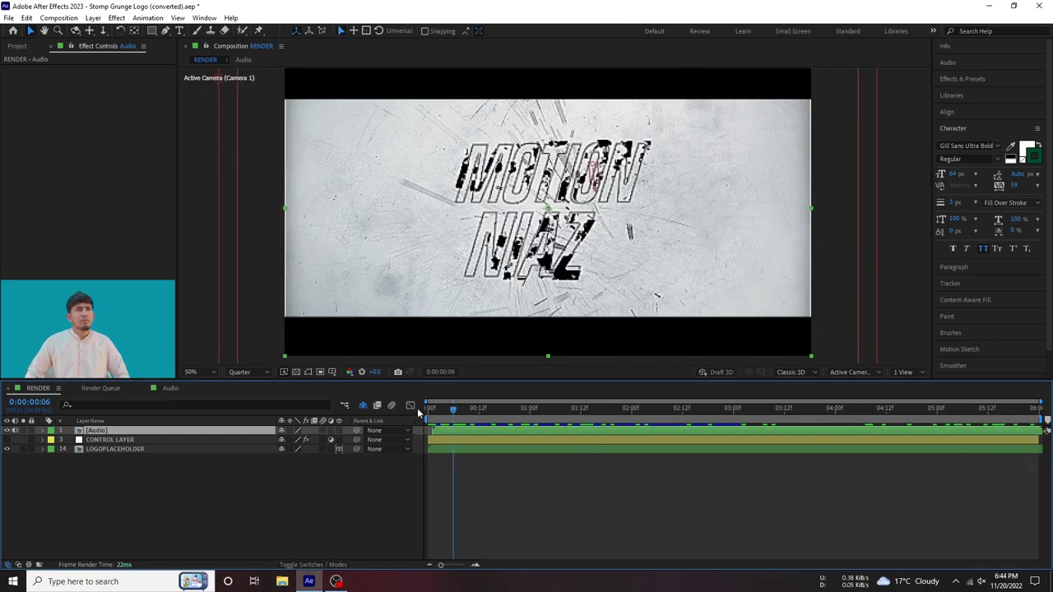
{"action": "left_click_drag", "start_coordinate": [452, 407], "coordinate": [418, 412]}
{"action": "key", "text": "space"}
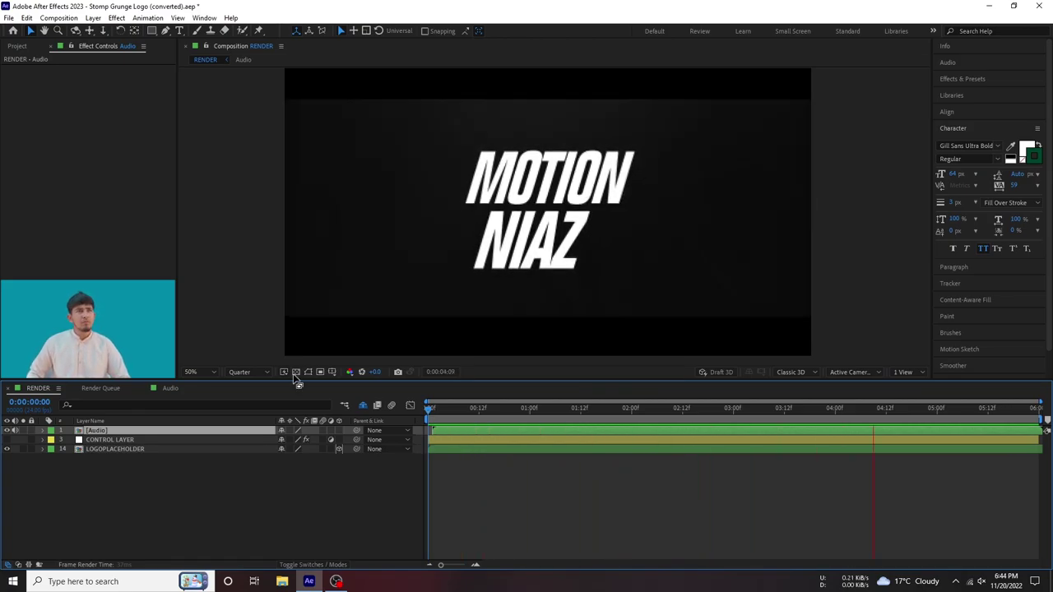
- Set preview resolution to Full, rewind, and open the LOGOPLACEHOLDER precomp
{"action": "left_click", "coordinate": [262, 372]}
{"action": "left_click", "coordinate": [243, 397]}
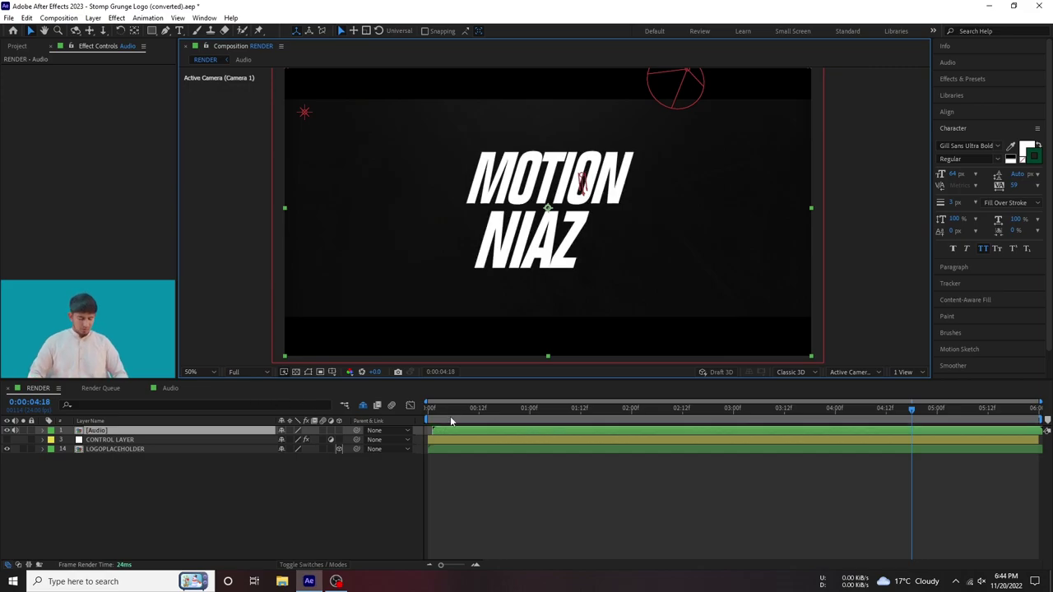
{"action": "left_click_drag", "start_coordinate": [451, 411], "coordinate": [399, 410]}
{"action": "double_click", "coordinate": [111, 449]}
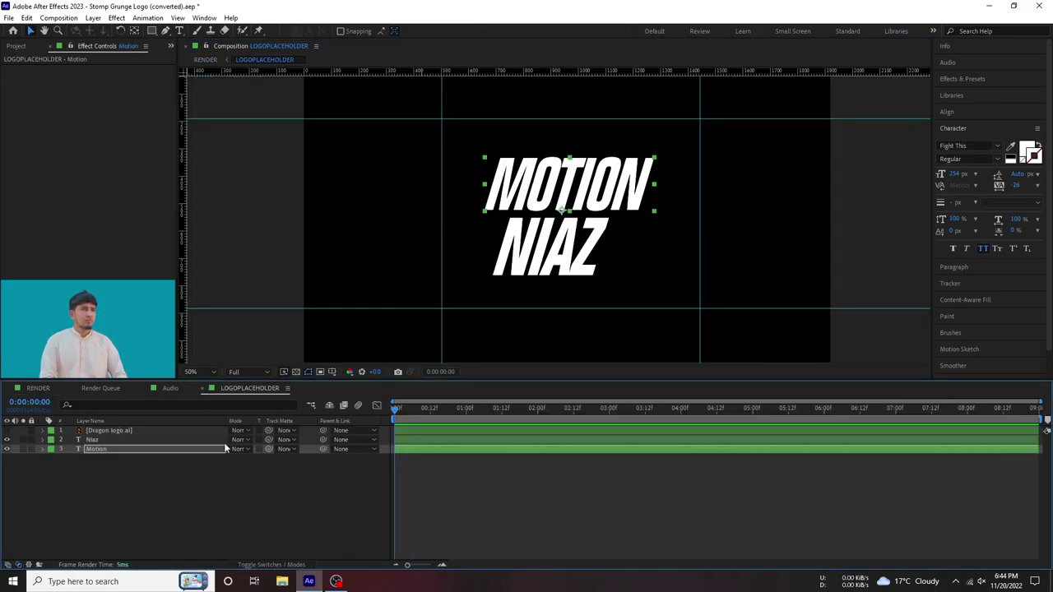
- Select the Niaz layer, then close the Audio composition and Render Queue tabs
{"action": "left_click", "coordinate": [541, 260]}
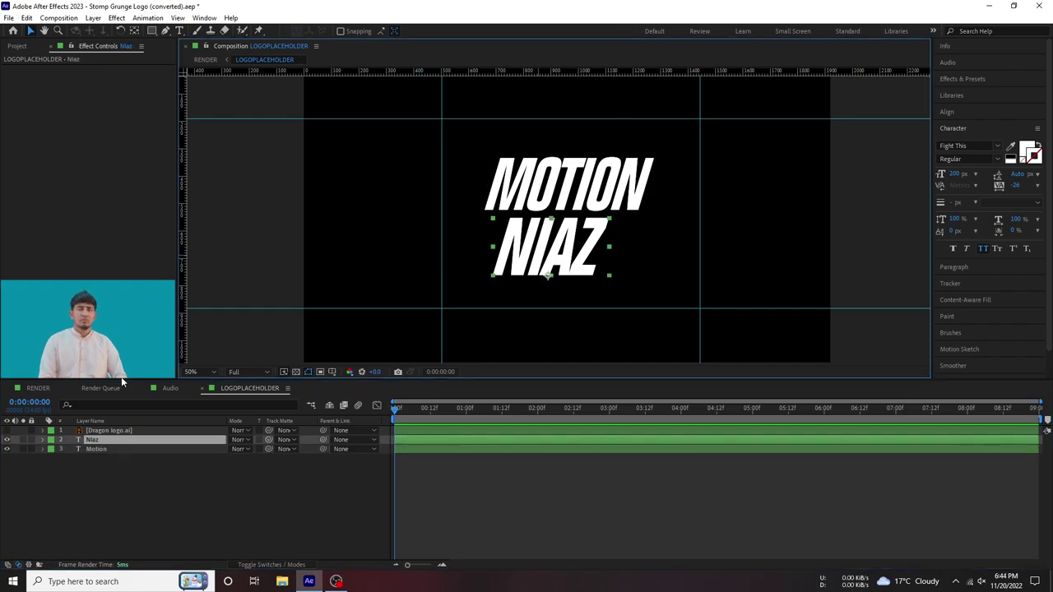
{"action": "left_click", "coordinate": [171, 388]}
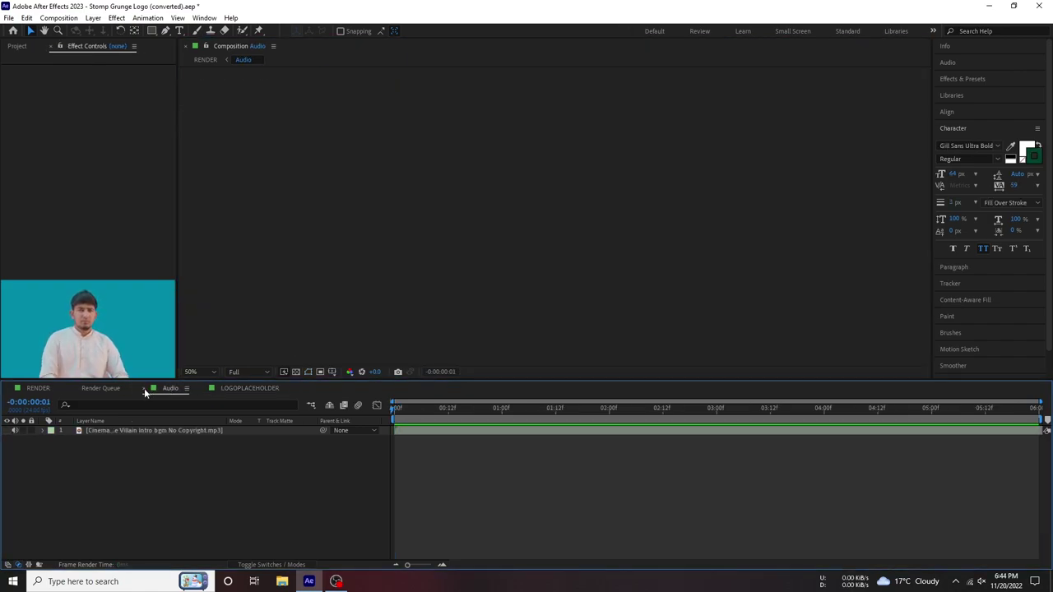
{"action": "left_click", "coordinate": [143, 389]}
{"action": "left_click", "coordinate": [76, 388]}
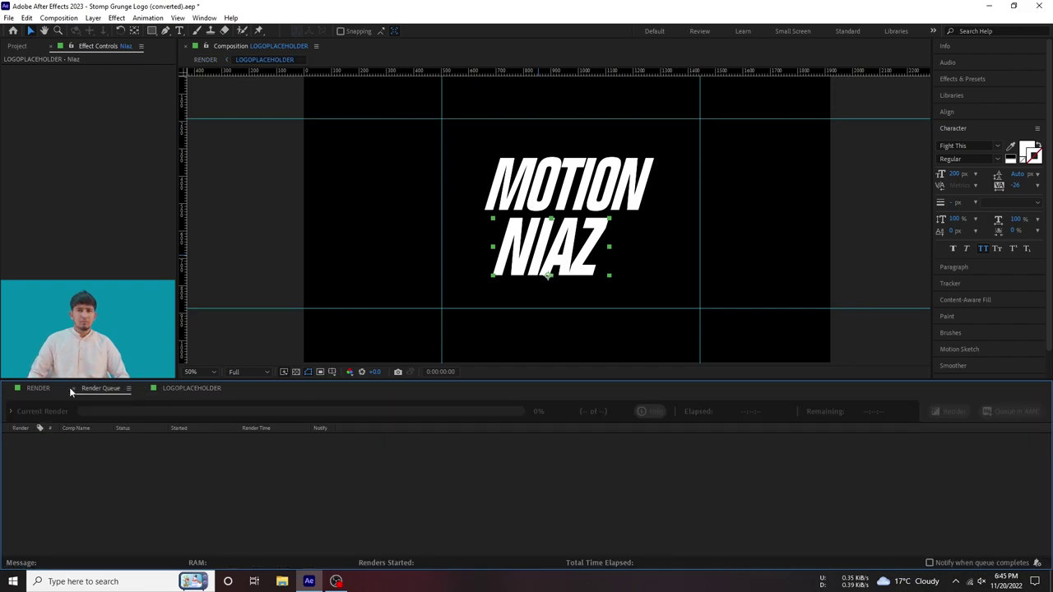
{"action": "left_click", "coordinate": [73, 389]}
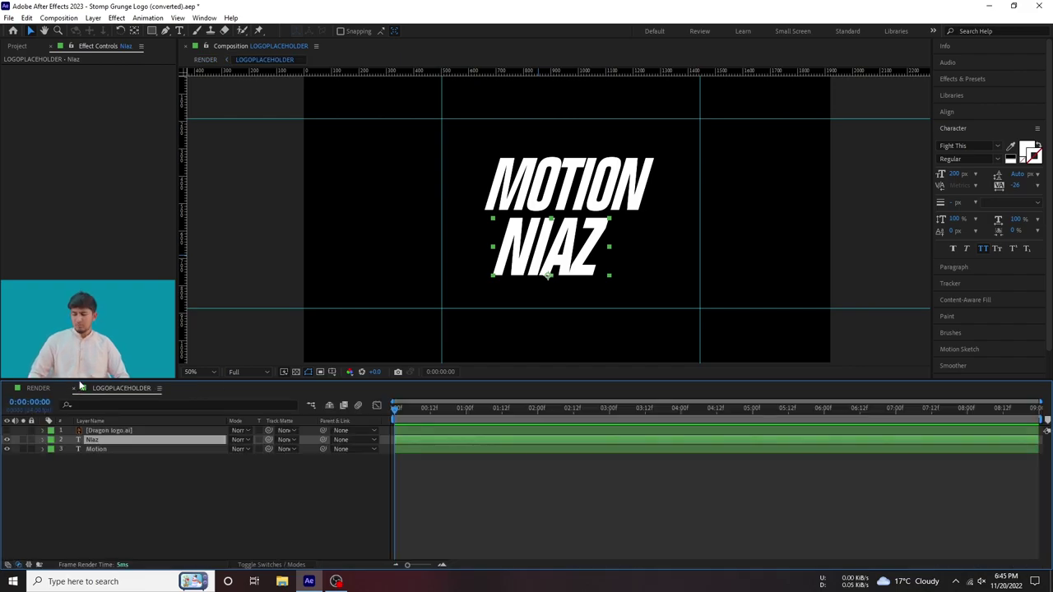
- Open the LOGOPLACEHOLDER and Audio precomps from the RENDER composition
{"action": "left_click", "coordinate": [36, 388]}
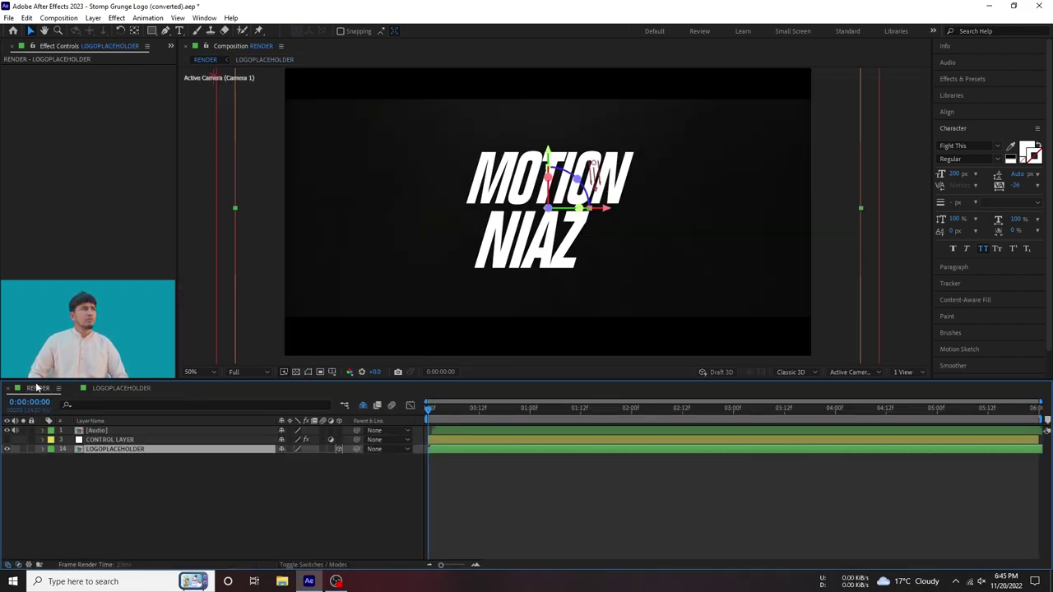
{"action": "left_click", "coordinate": [100, 431]}
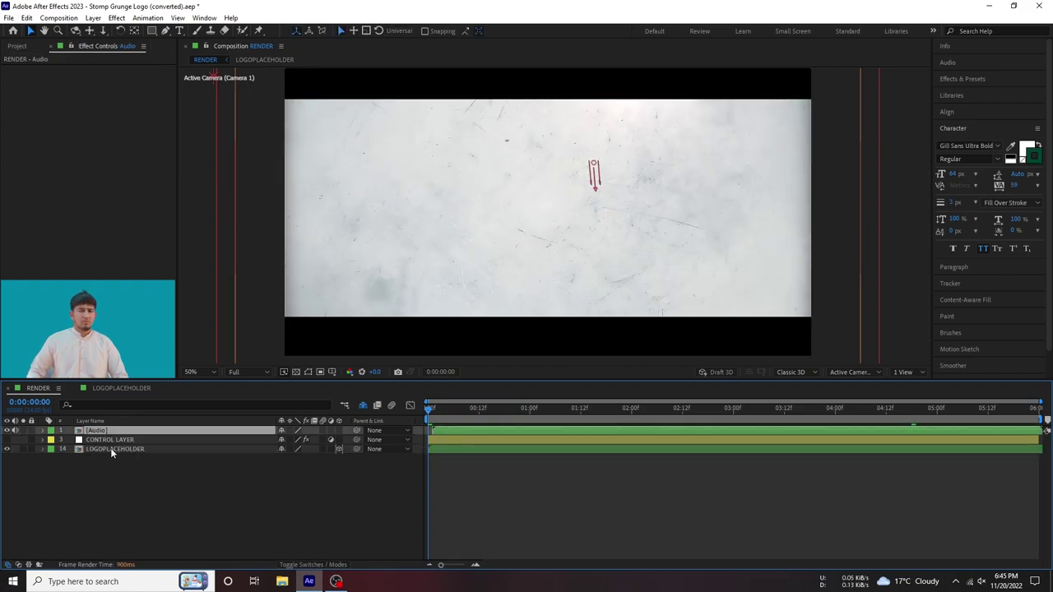
{"action": "double_click", "coordinate": [111, 449]}
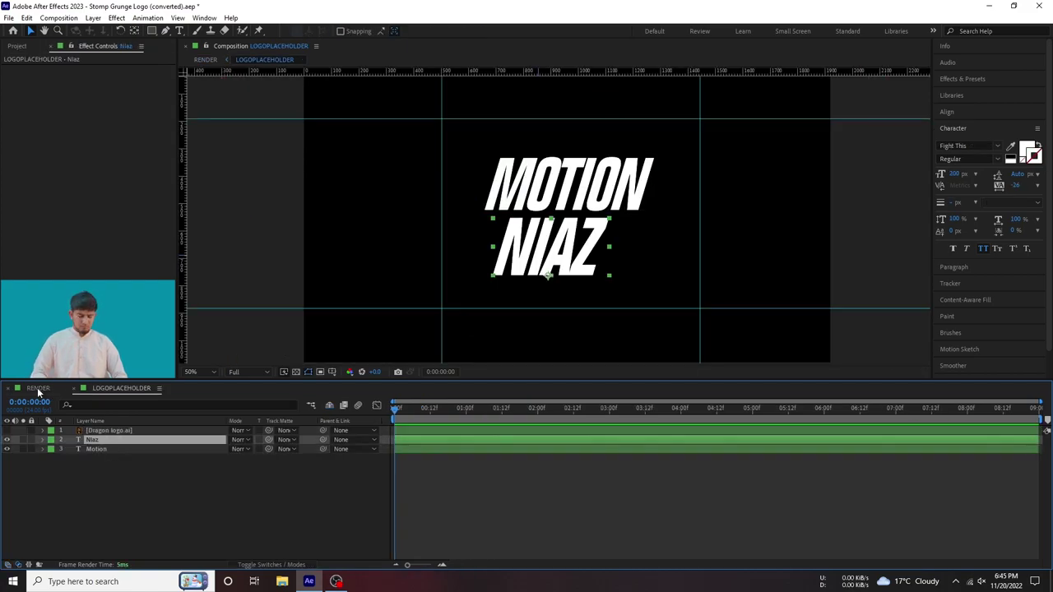
{"action": "left_click", "coordinate": [38, 390]}
{"action": "double_click", "coordinate": [102, 428]}
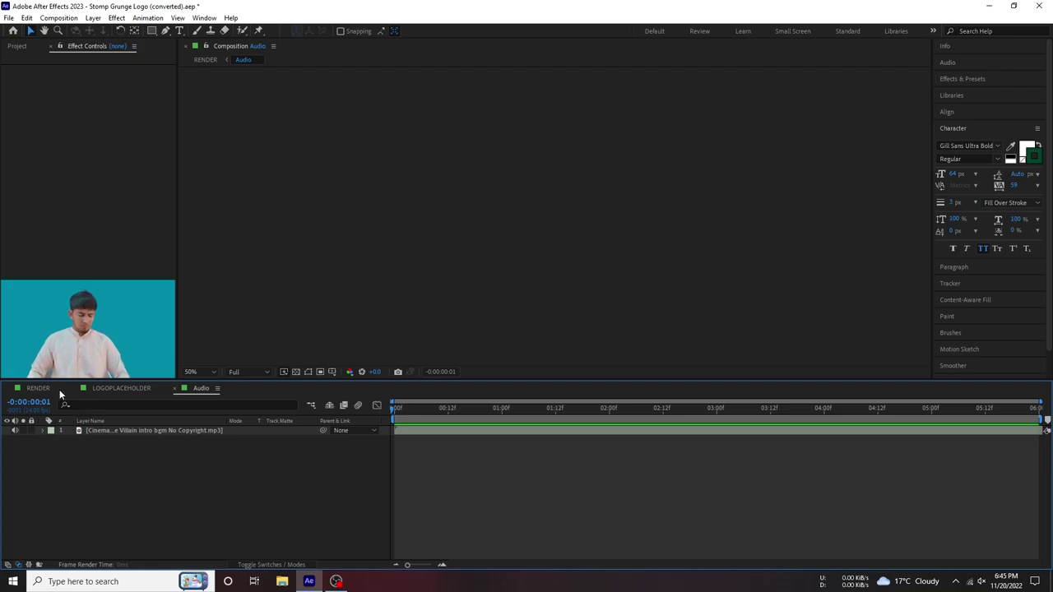
{"action": "left_click", "coordinate": [39, 389]}
- Select the Niaz and Motion text layers, then return to RENDER at about 2 seconds
{"action": "left_click", "coordinate": [98, 440]}
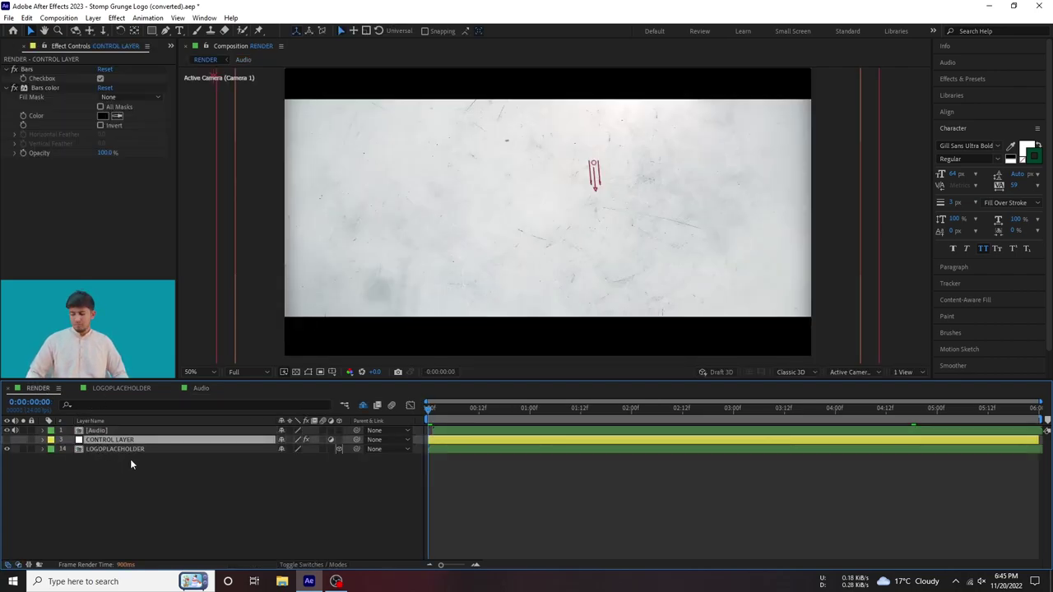
{"action": "double_click", "coordinate": [108, 449]}
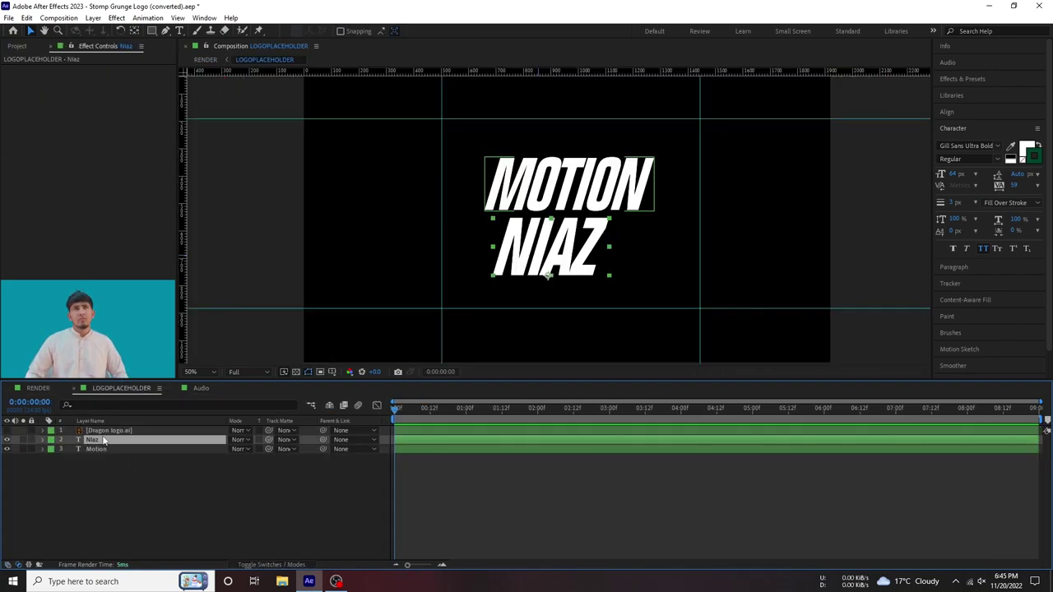
{"action": "left_click", "coordinate": [97, 440]}
{"action": "left_click", "coordinate": [95, 449]}
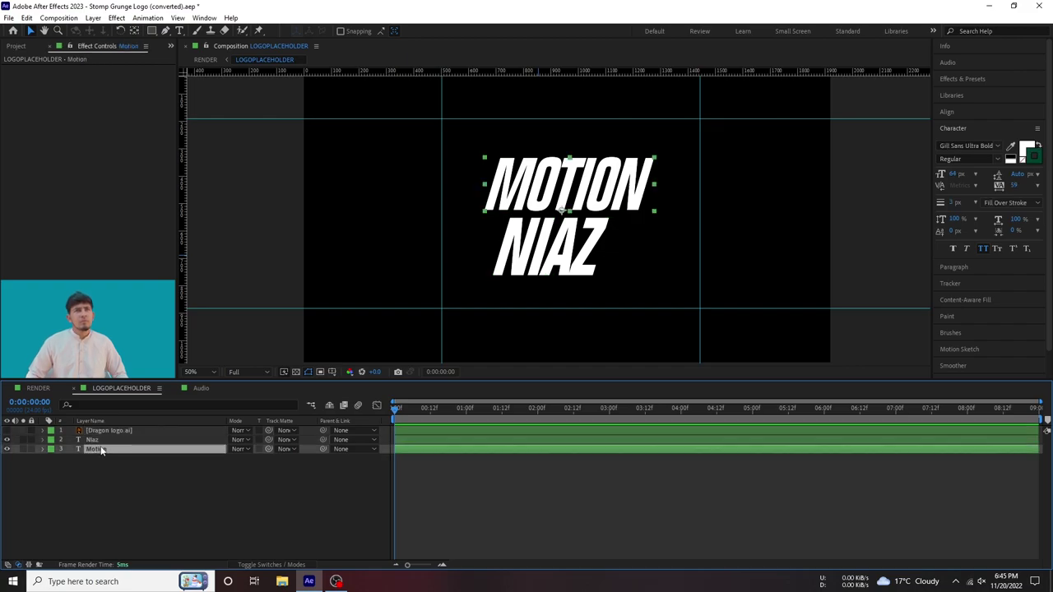
{"action": "left_click", "coordinate": [37, 388]}
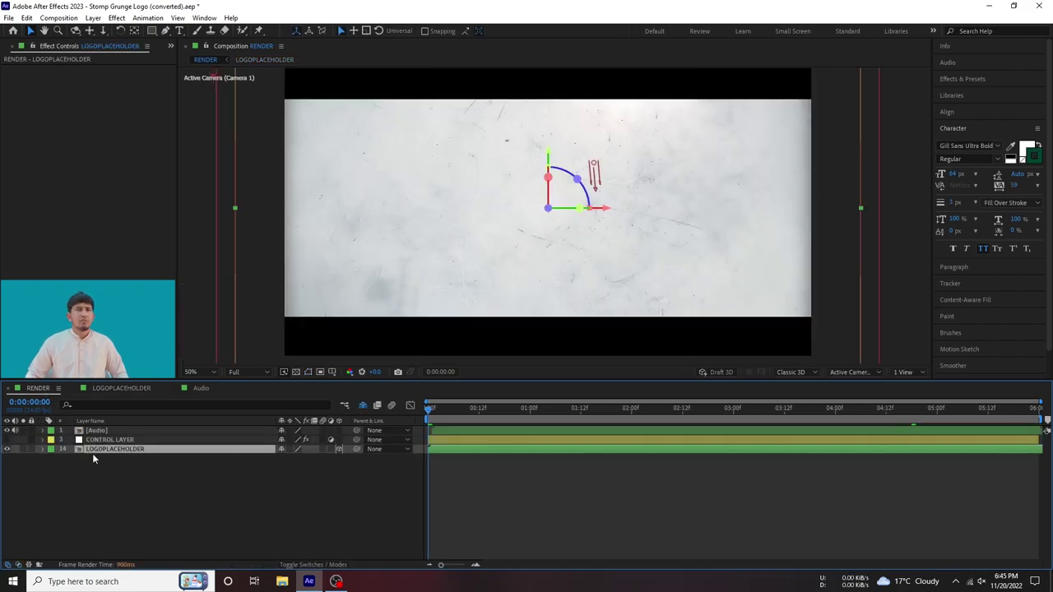
{"action": "left_click", "coordinate": [43, 449]}
{"action": "left_click", "coordinate": [42, 450]}
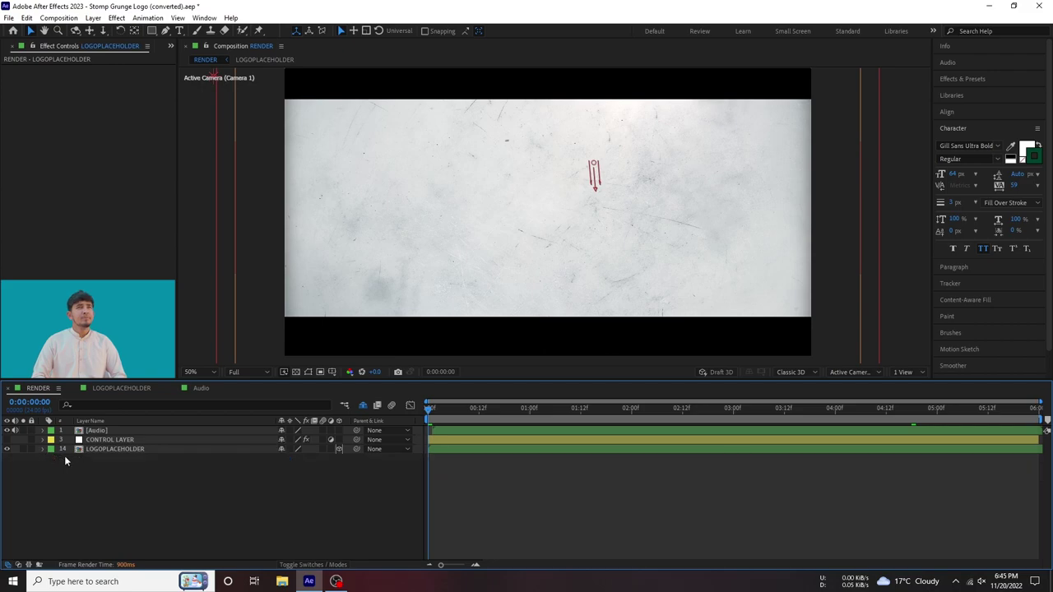
{"action": "key", "text": "Page_Down"}
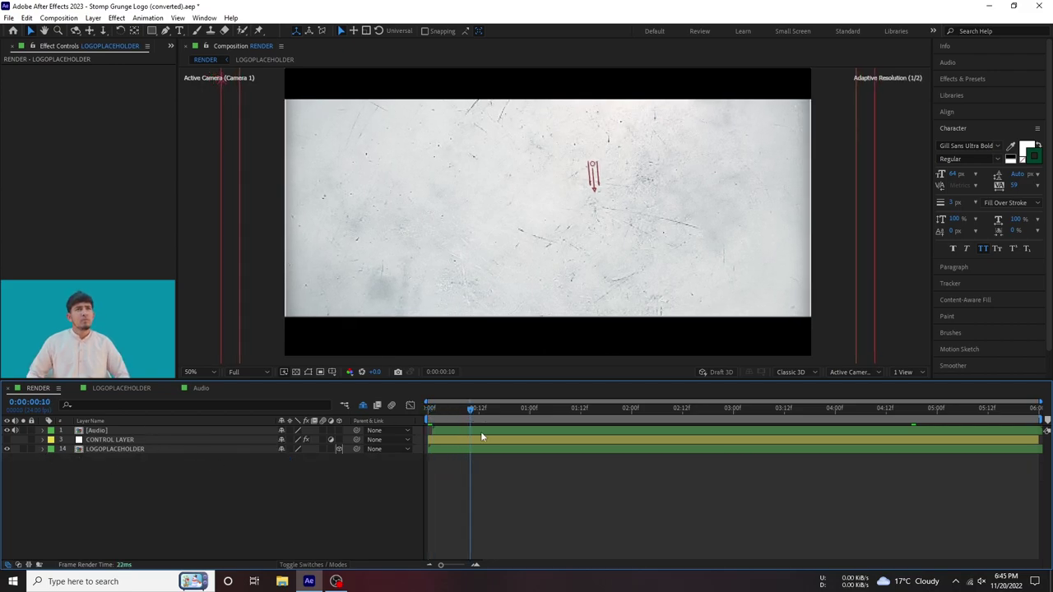
{"action": "left_click", "coordinate": [508, 410]}
- Show the Project panel, expand 4. Solids, and open the Camera control solid
{"action": "left_click", "coordinate": [635, 409]}
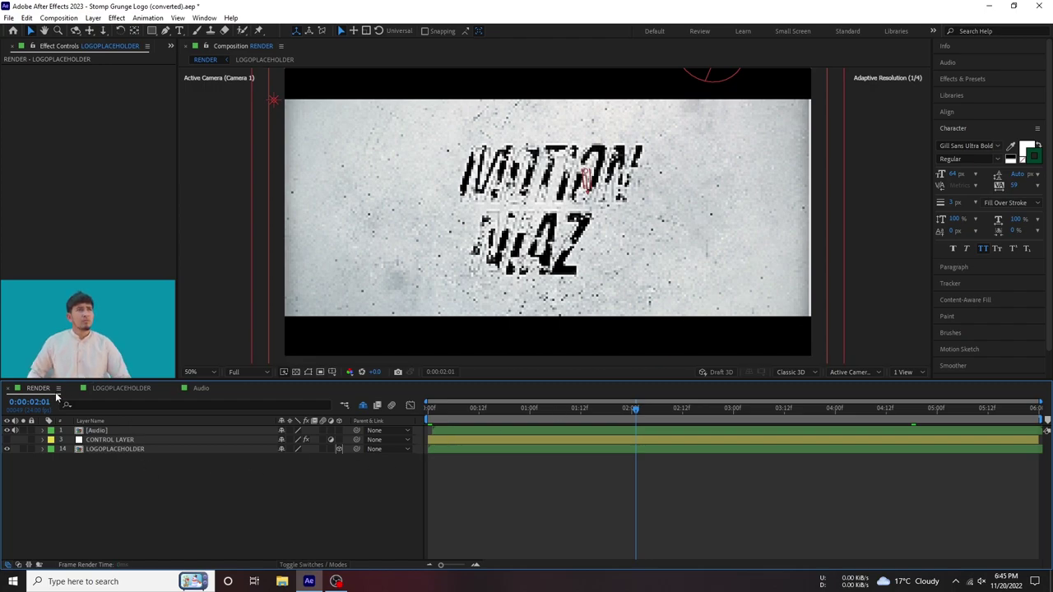
{"action": "left_click", "coordinate": [171, 45]}
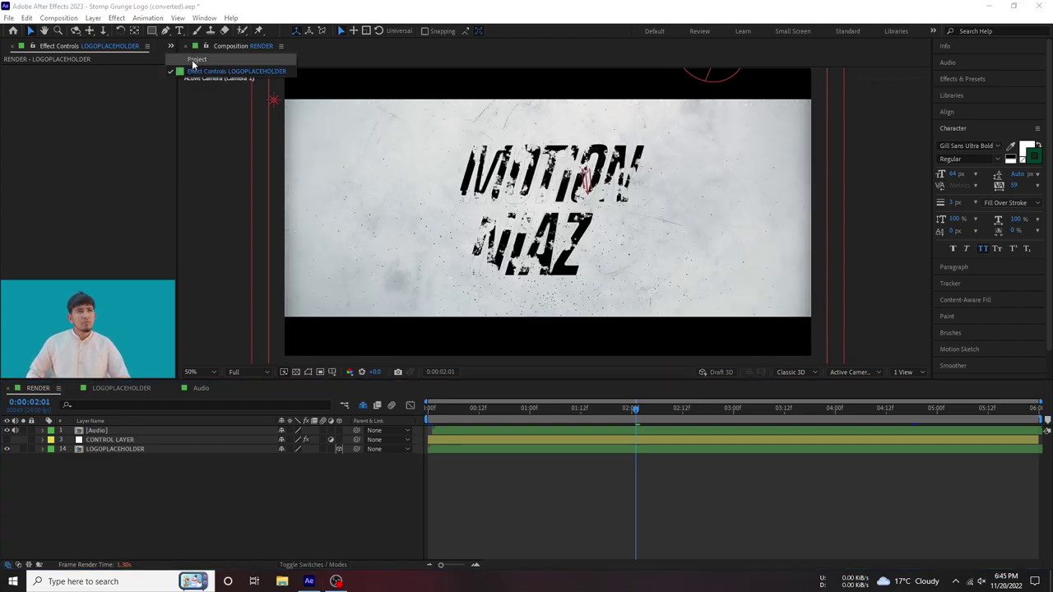
{"action": "left_click", "coordinate": [206, 68]}
{"action": "left_click", "coordinate": [33, 227]}
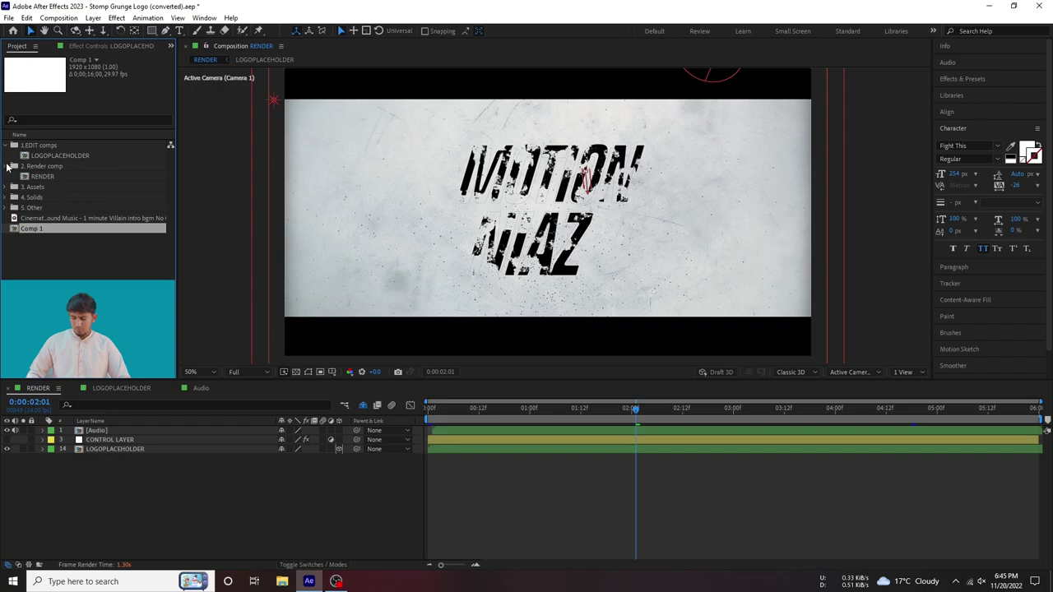
{"action": "left_click", "coordinate": [6, 167]}
{"action": "double_click", "coordinate": [33, 188]}
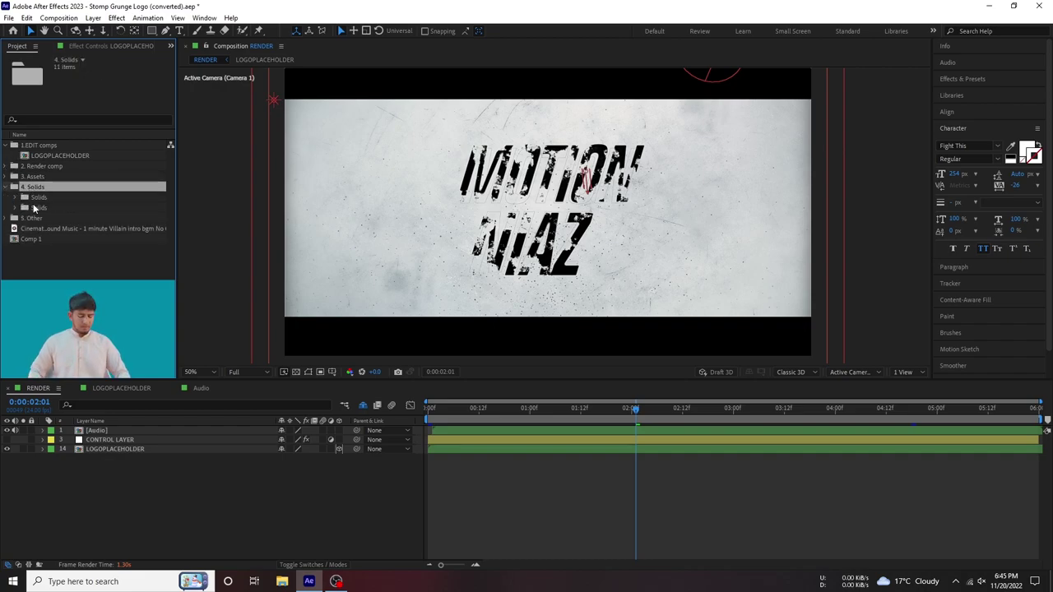
{"action": "left_click", "coordinate": [15, 198]}
{"action": "left_click", "coordinate": [56, 208]}
{"action": "double_click", "coordinate": [56, 209]}
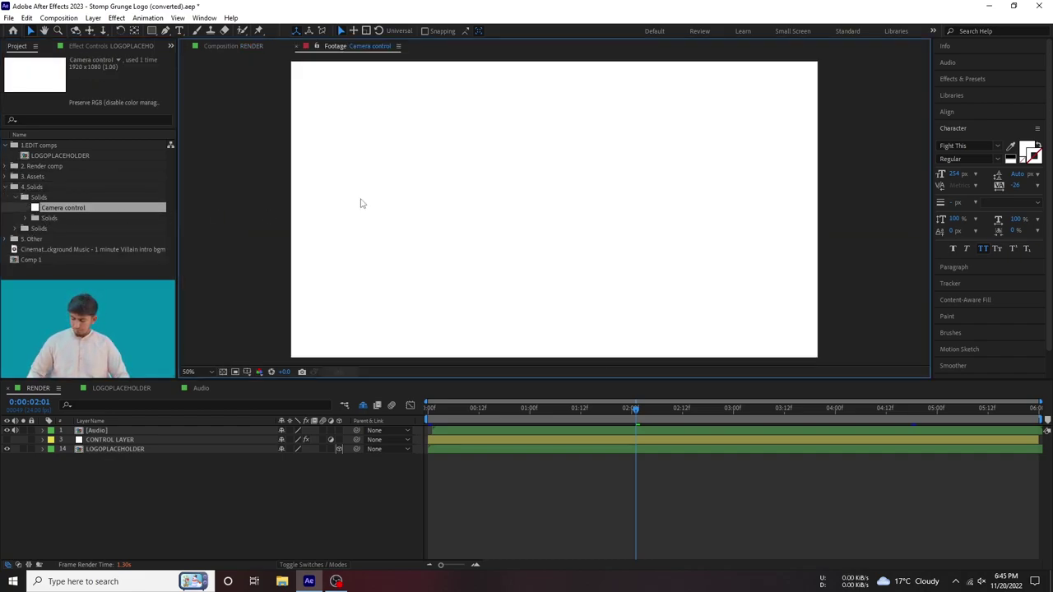
- Collapse the project folders and close the LOGOPLACEHOLDER and Audio timelines
{"action": "left_click", "coordinate": [14, 187]}
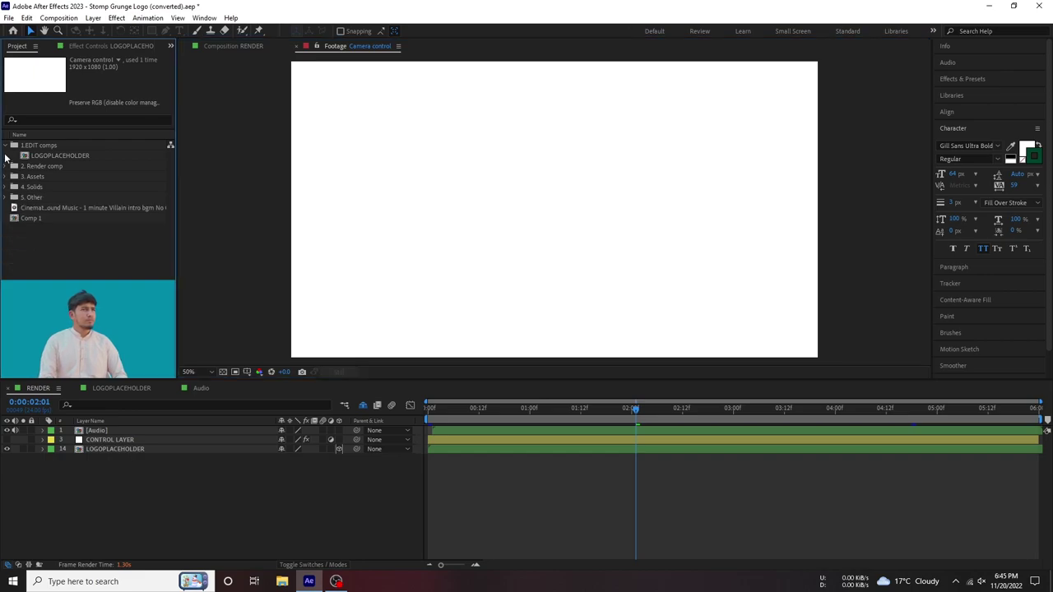
{"action": "left_click", "coordinate": [175, 387]}
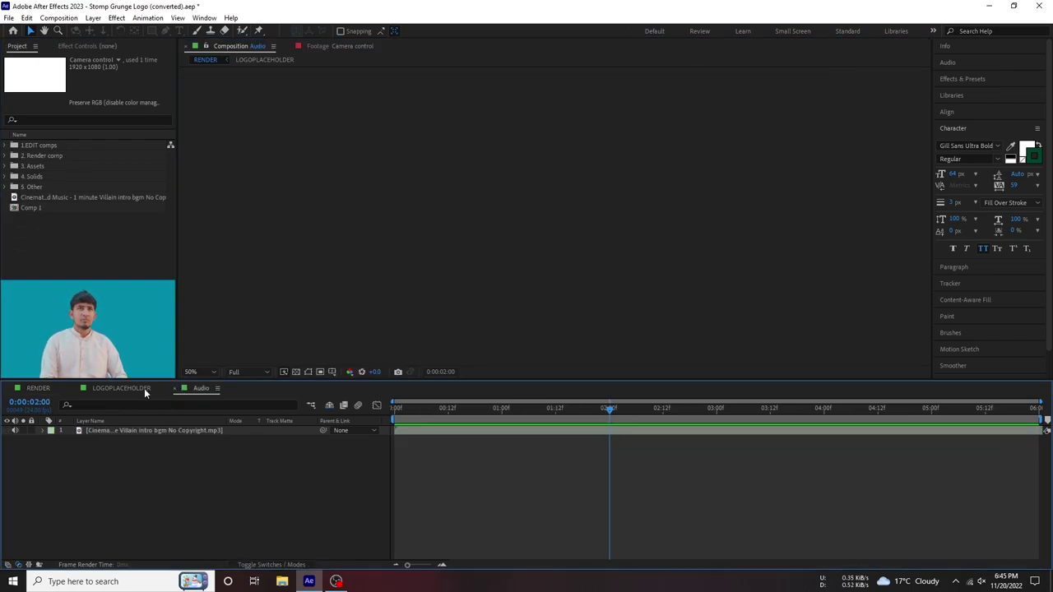
{"action": "left_click", "coordinate": [74, 388]}
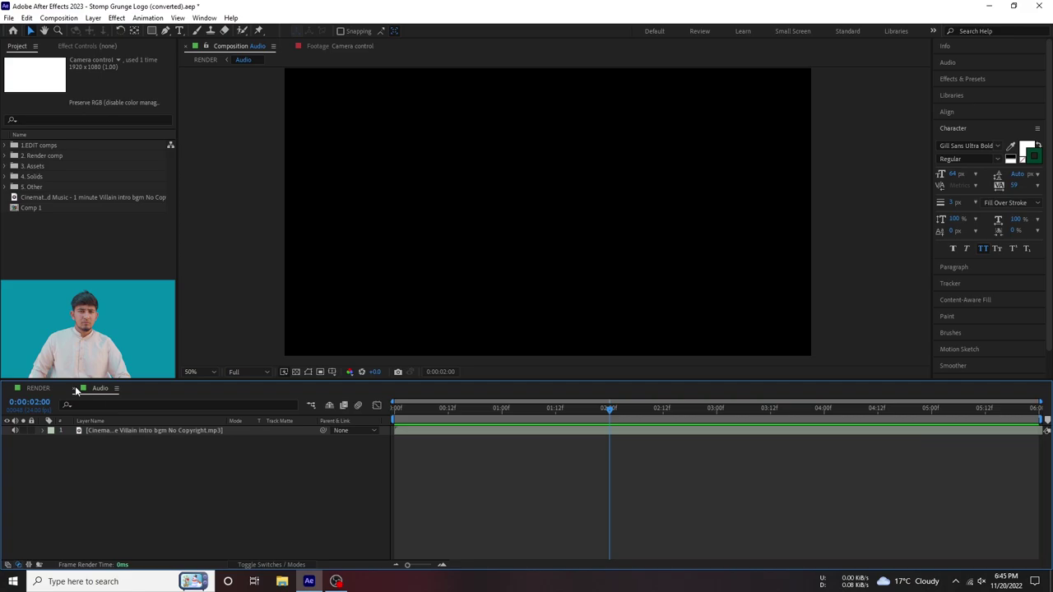
{"action": "left_click", "coordinate": [74, 388]}
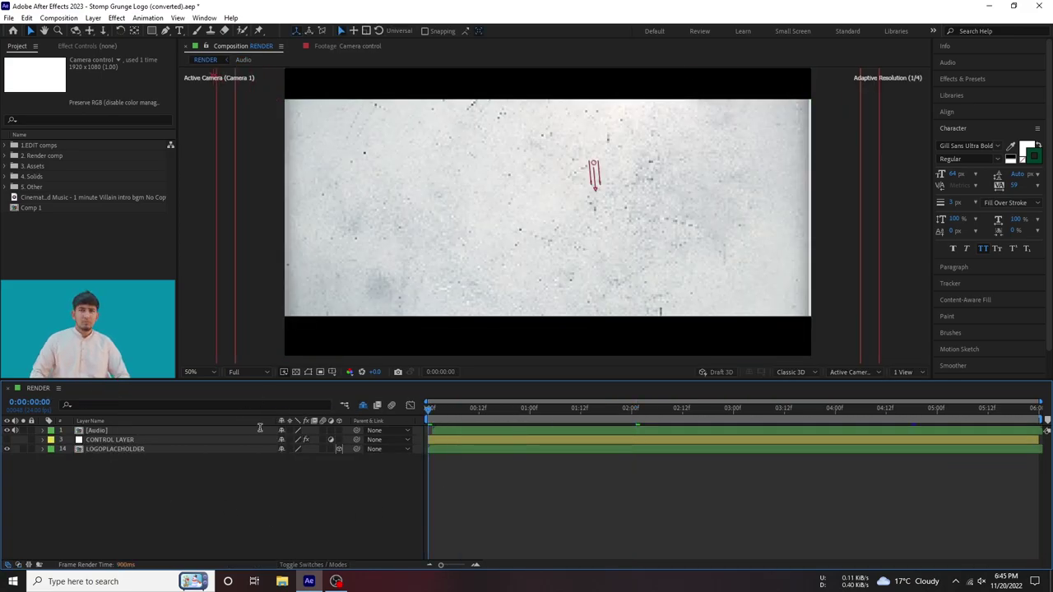
- Play the RENDER comp from frame 0, stopping and restarting the preview
{"action": "key", "text": "Home"}
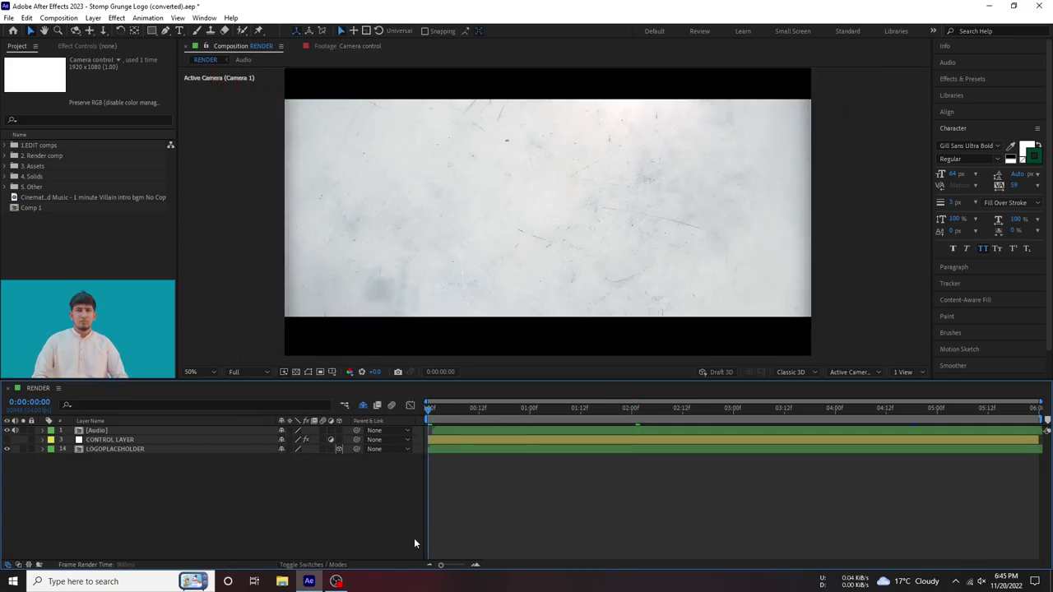
{"action": "key", "text": "space"}
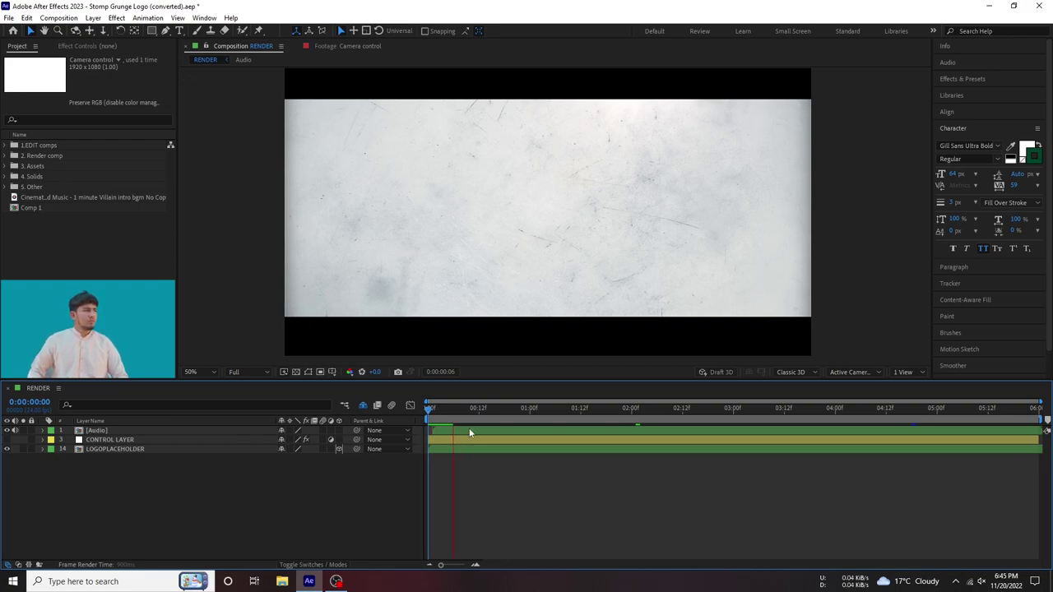
{"action": "left_click", "coordinate": [436, 409]}
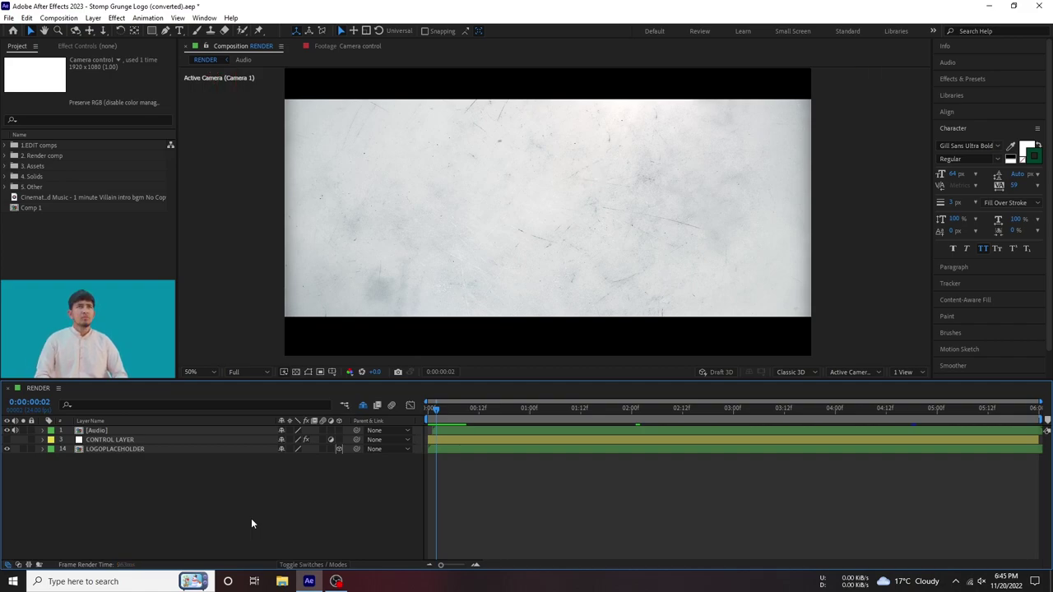
{"action": "key", "text": "space"}
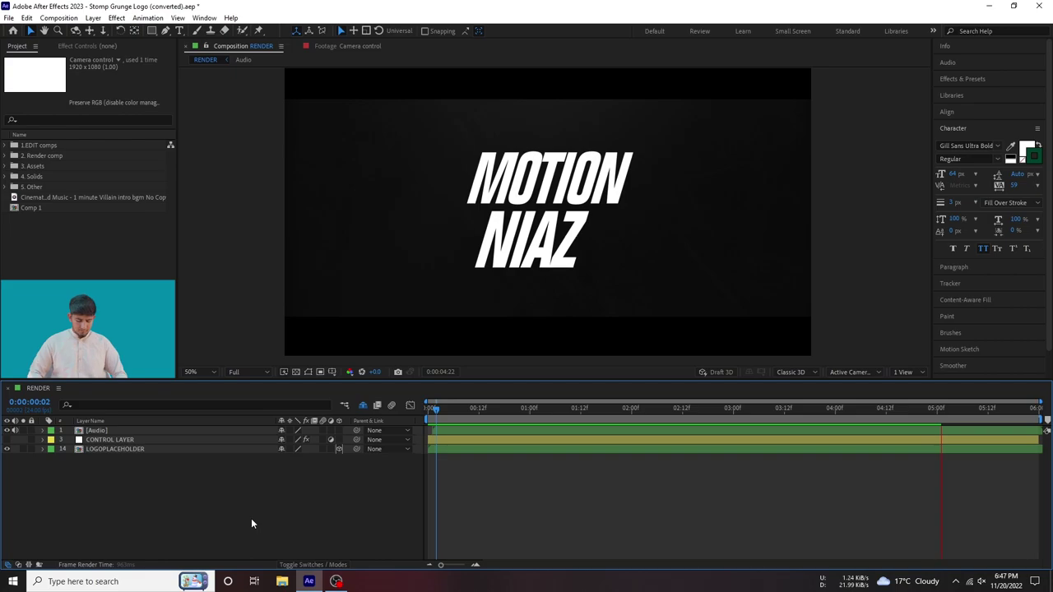
- Replay the logo preview a few times, then park the time indicator at 0:00:01:00
{"action": "key", "text": "space"}
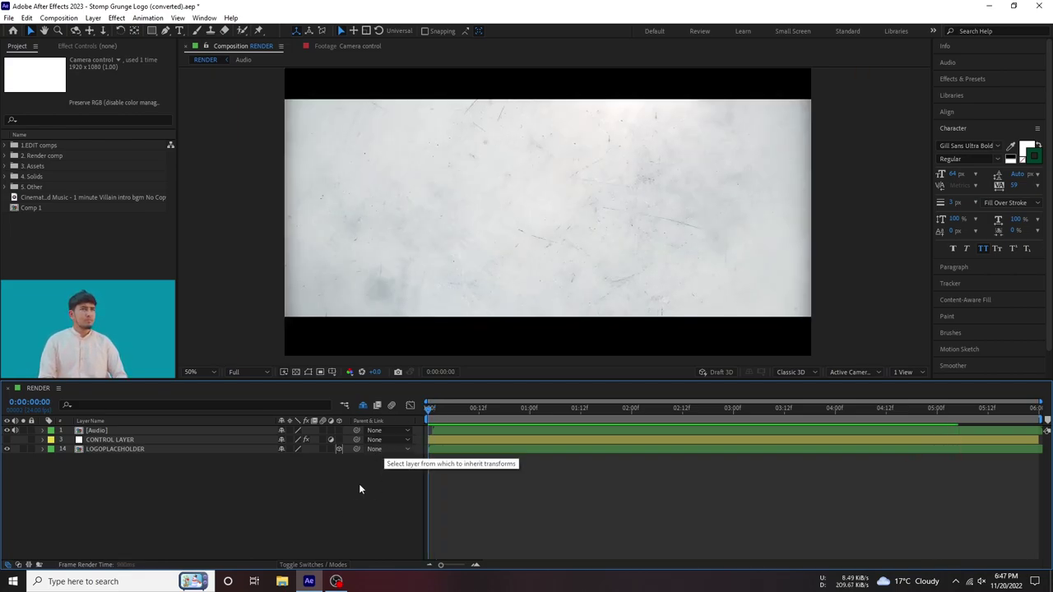
{"action": "key", "text": "space"}
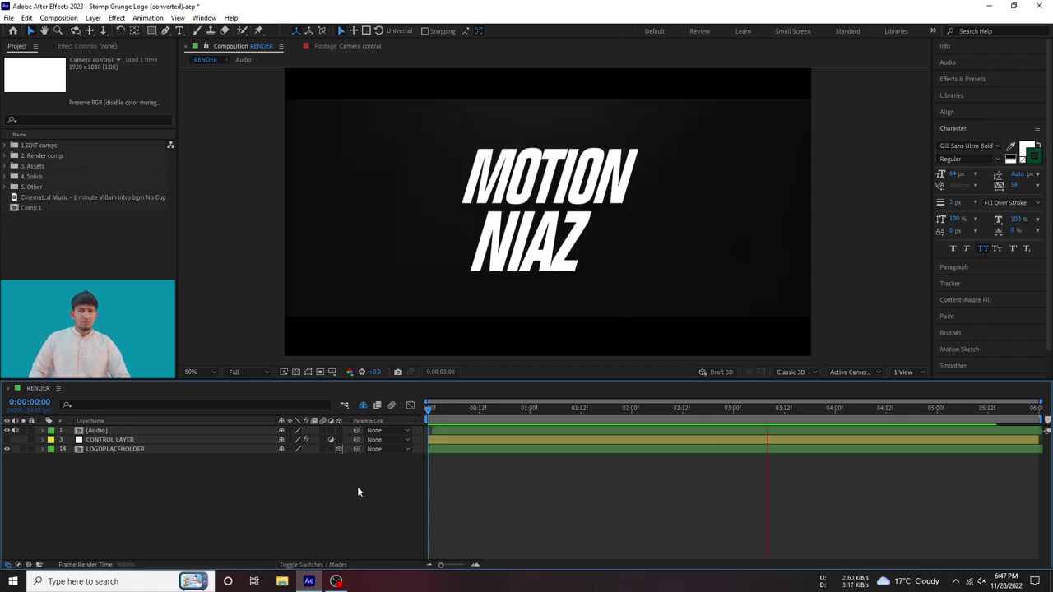
{"action": "key", "text": "space"}
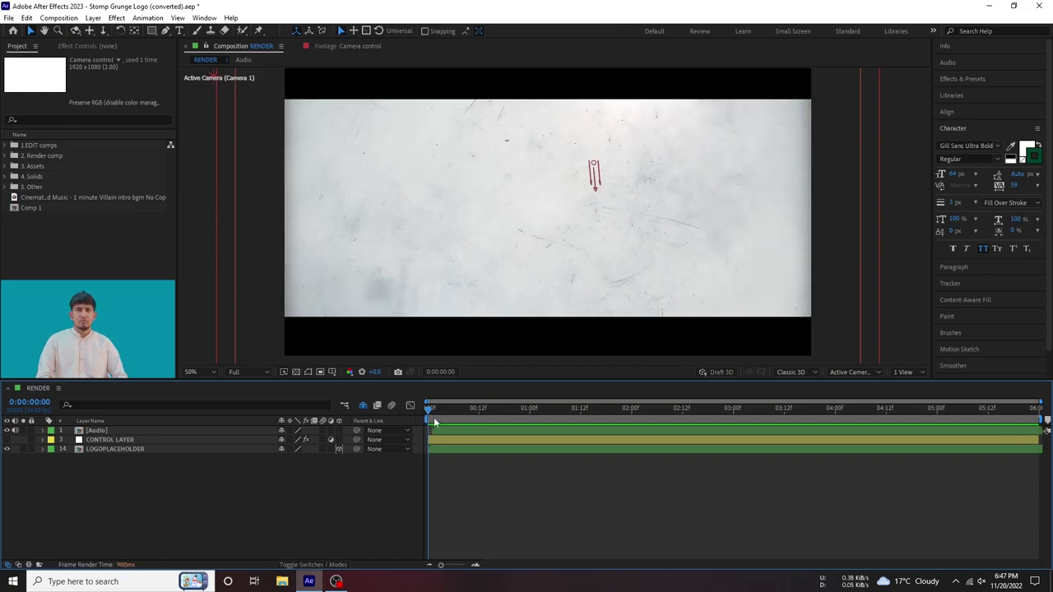
{"action": "key", "text": "space"}
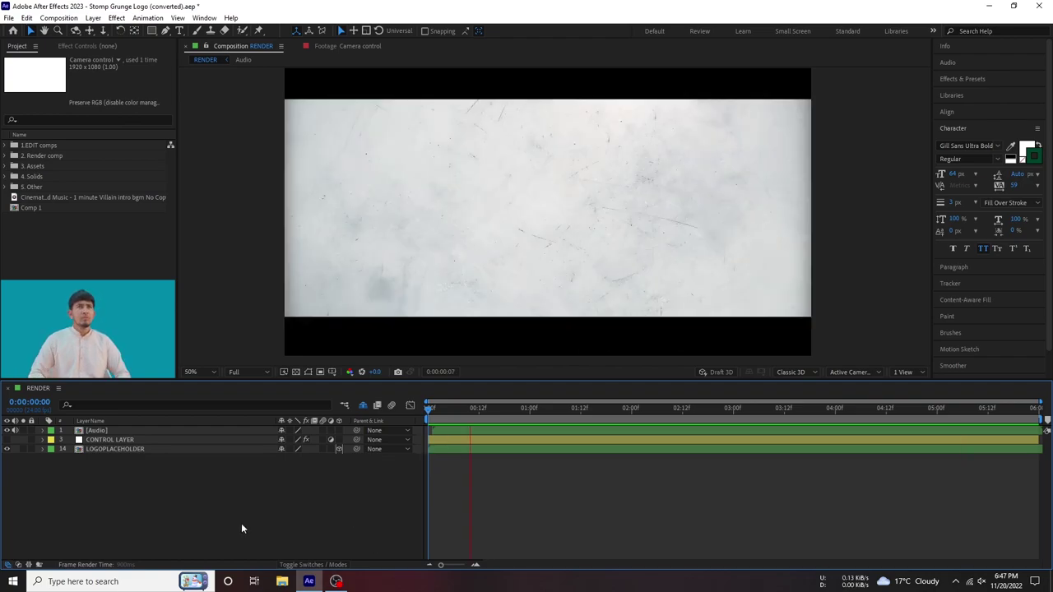
{"action": "key", "text": "alt+f"}
{"action": "left_click", "coordinate": [529, 408]}
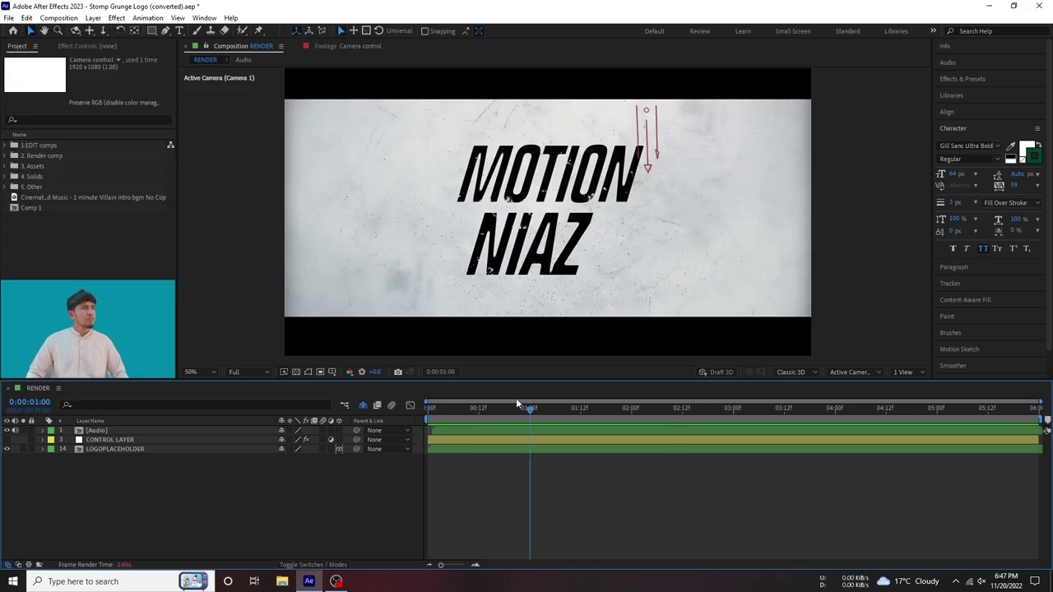
{"action": "key", "text": "alt+f"}
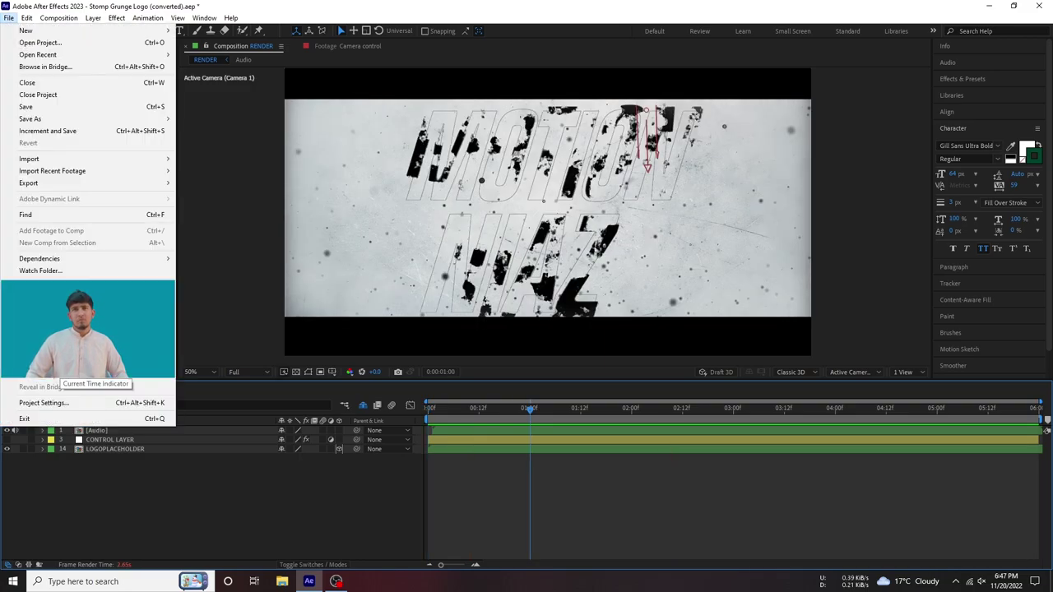
- Queue RENDER as H.264 at 40 Mbps, output to 'text 1.mp4' in Videos
{"action": "left_click", "coordinate": [223, 195]}
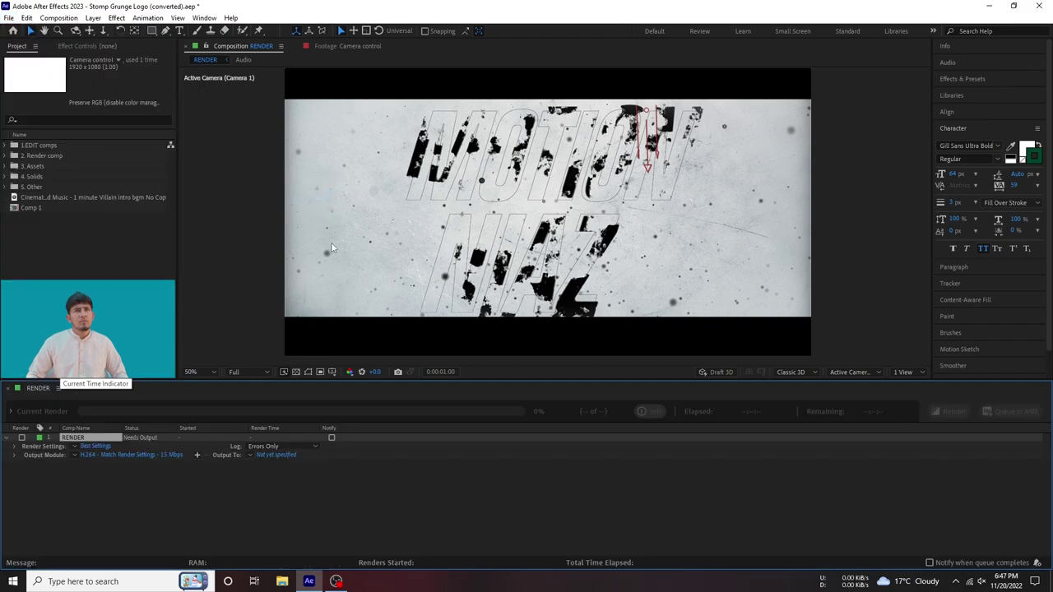
{"action": "left_click", "coordinate": [73, 455]}
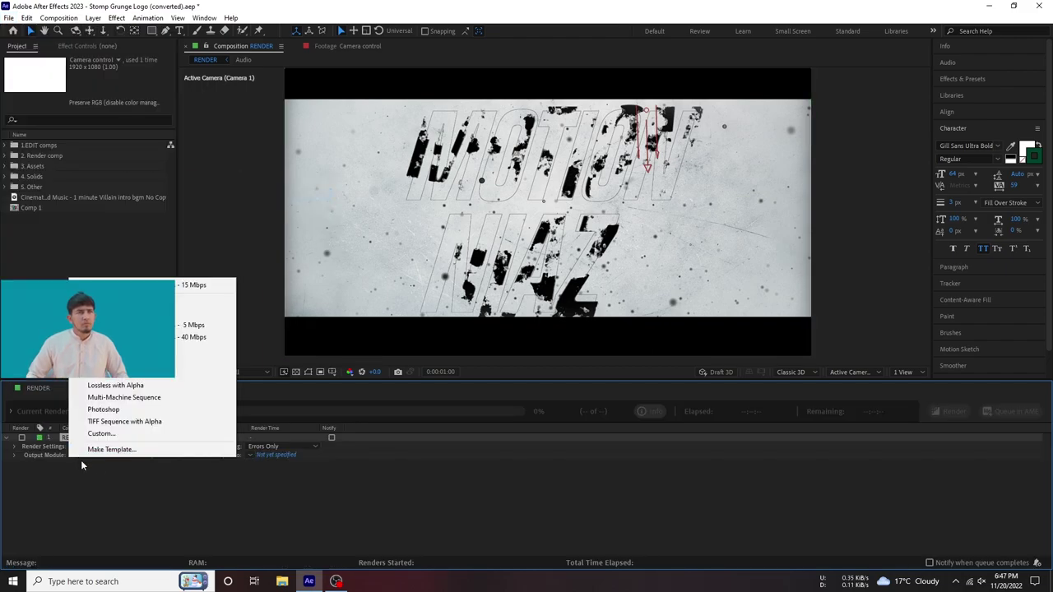
{"action": "left_click", "coordinate": [179, 339]}
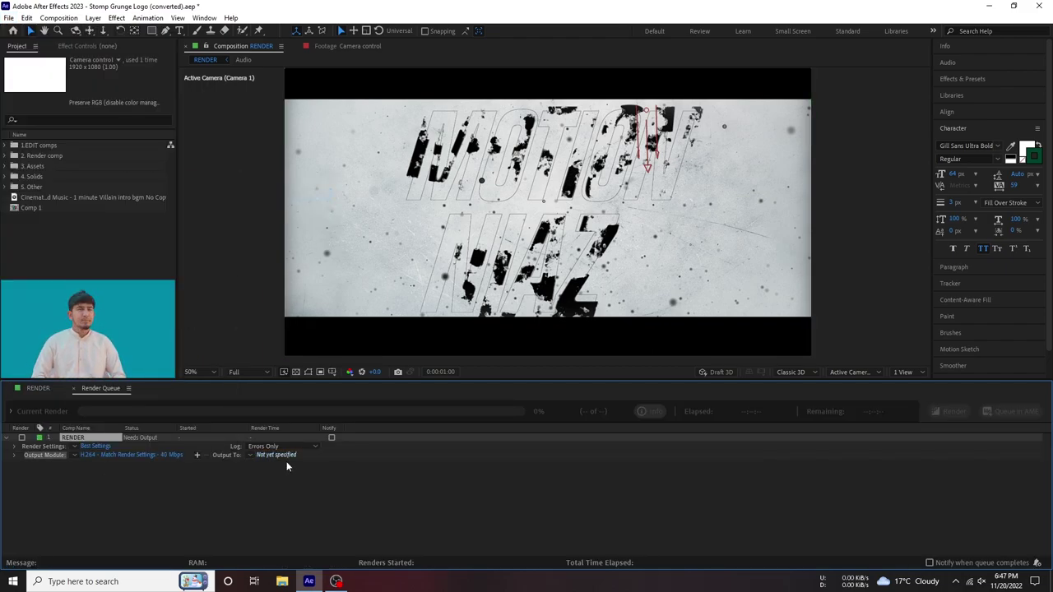
{"action": "left_click", "coordinate": [290, 457]}
{"action": "type", "text": "text"}
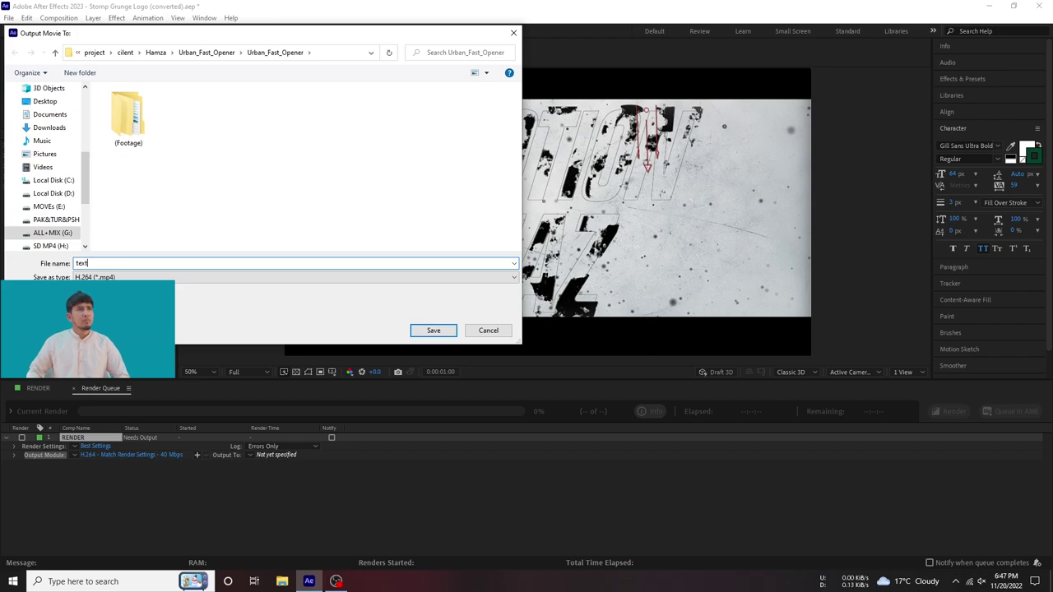
{"action": "left_click", "coordinate": [43, 167]}
{"action": "type", "text": "1"}
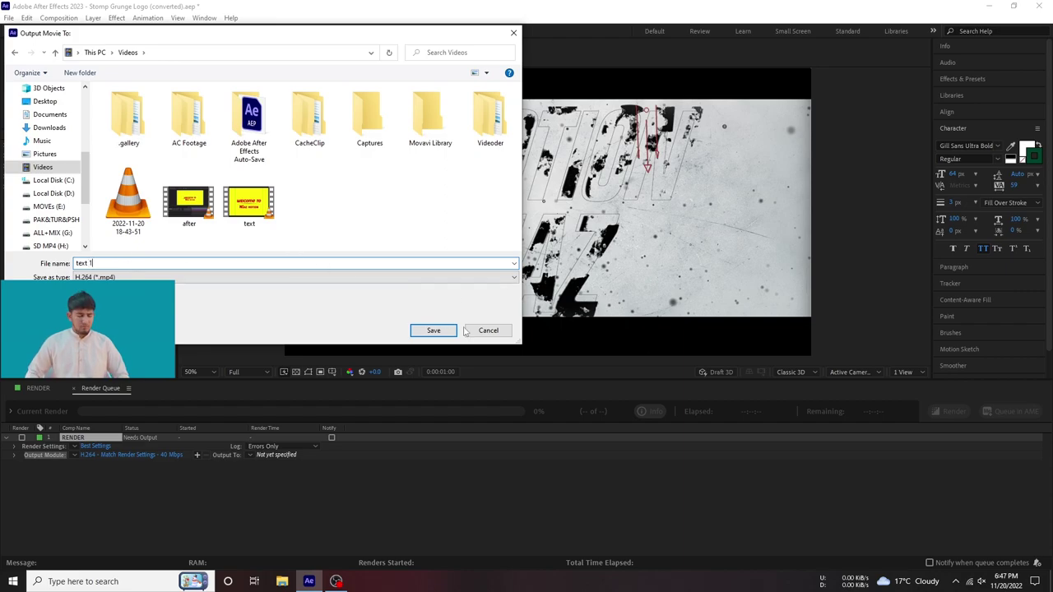
{"action": "left_click", "coordinate": [433, 332]}
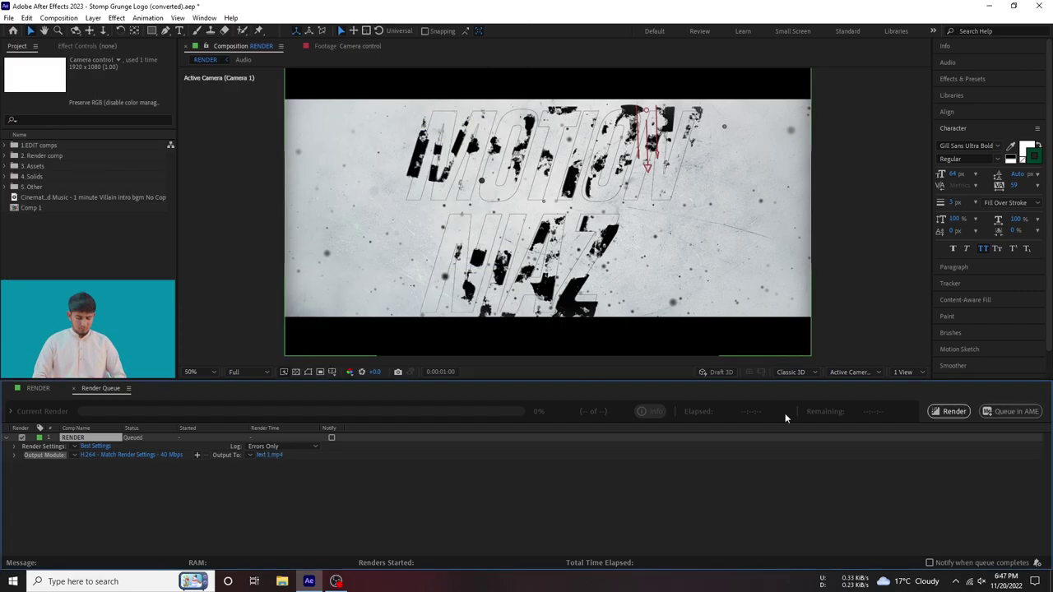
- Start the Render Queue to write the RENDER comp to 'text 1.mp4'
{"action": "left_click", "coordinate": [953, 411]}
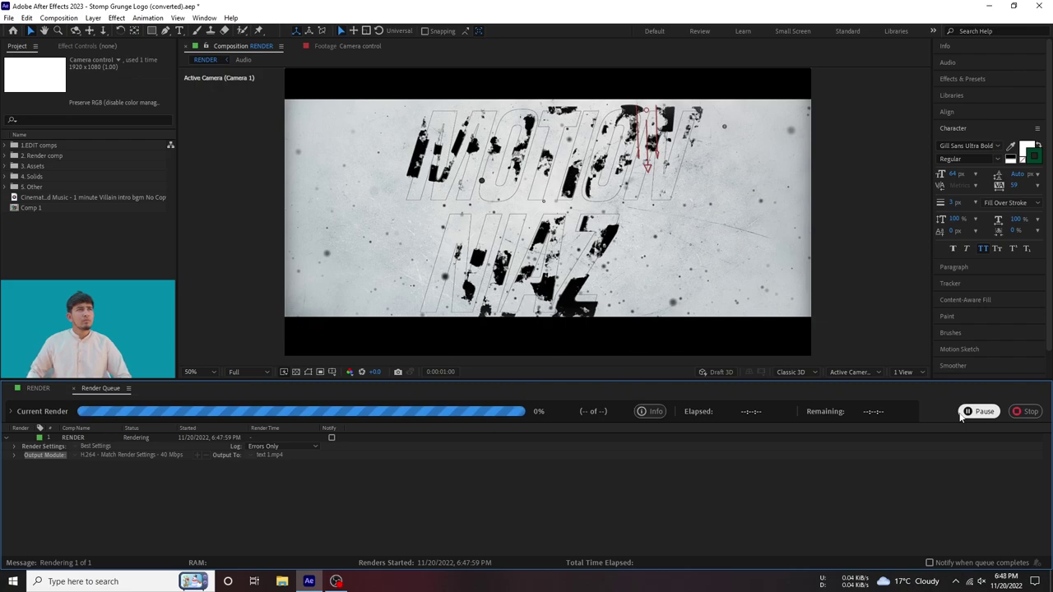